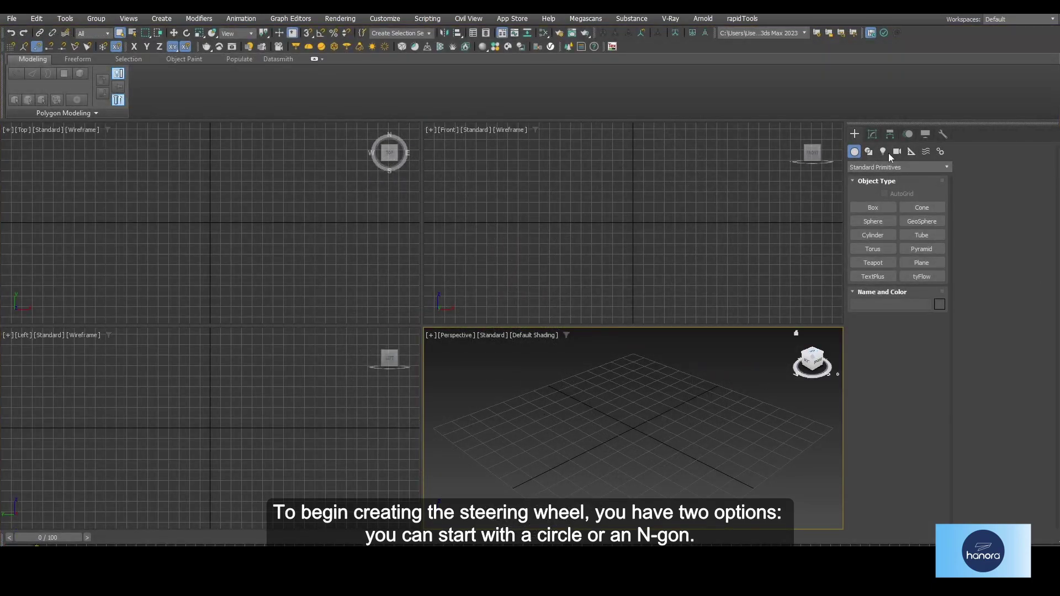
# Draw an NGon shape in the Front viewport.
pyautogui.click(868, 152)
pyautogui.click(873, 263)
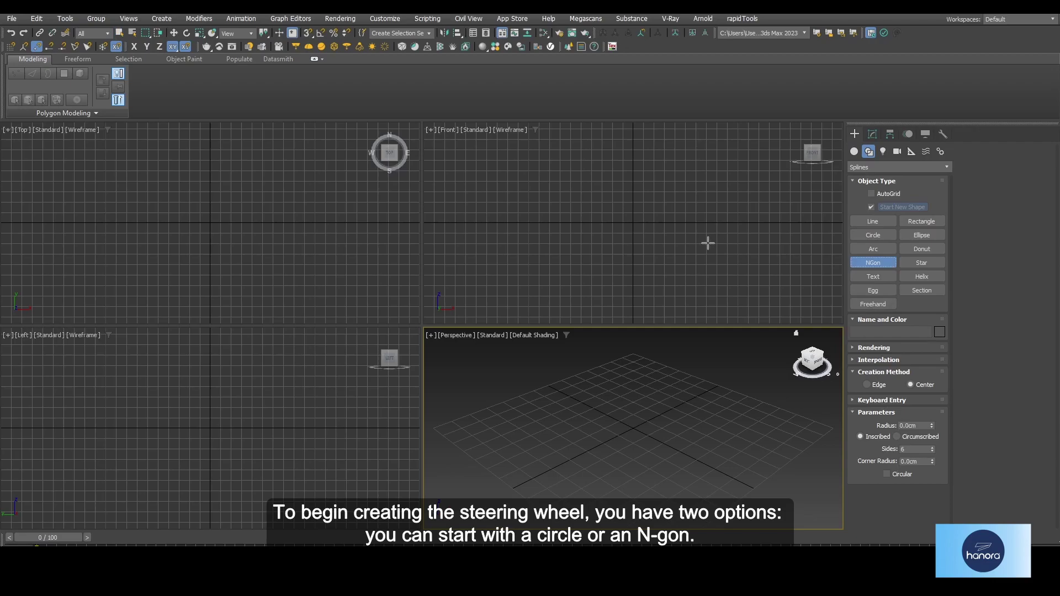
pyautogui.moveTo(629, 221); pyautogui.dragTo(665, 270)
pyautogui.rightClick(665, 270)
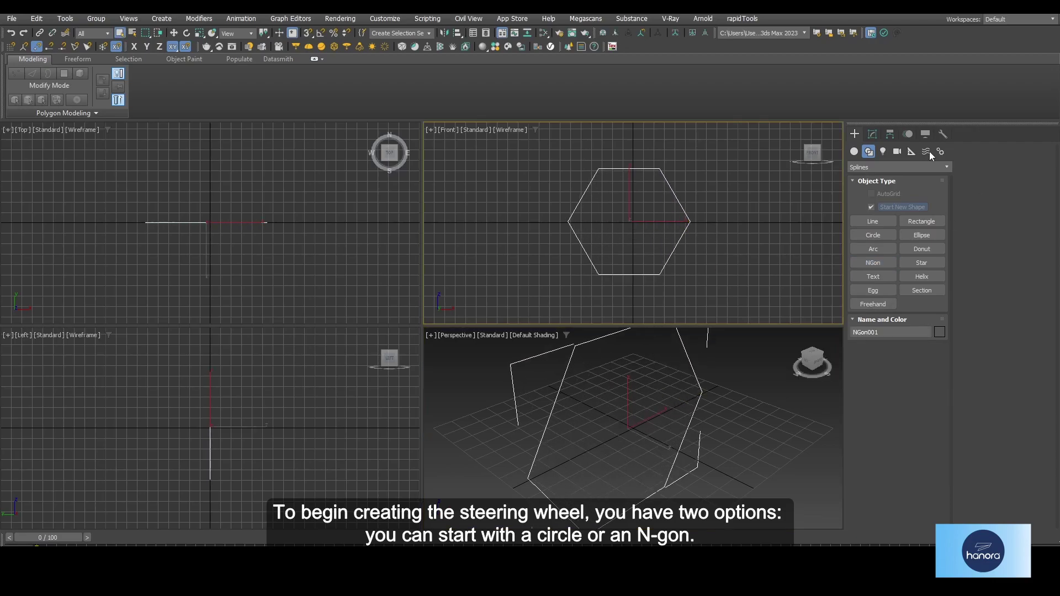
# Give NGon001 a 70 cm radius and 12 sides, then nudge it slightly right.
pyautogui.click(875, 135)
pyautogui.doubleClick(919, 438)
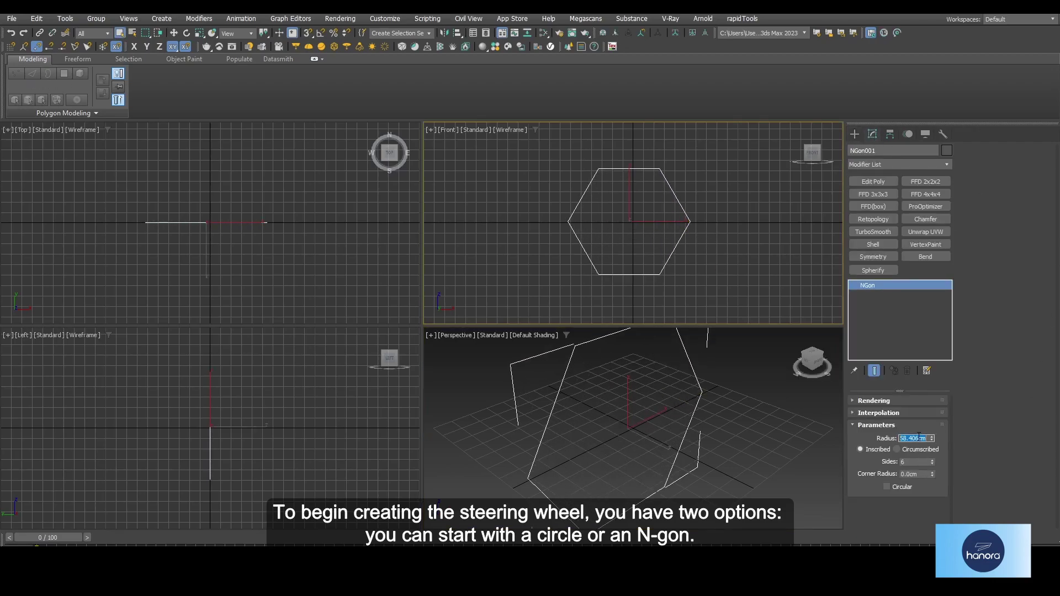
pyautogui.write('70')
pyautogui.doubleClick(910, 462)
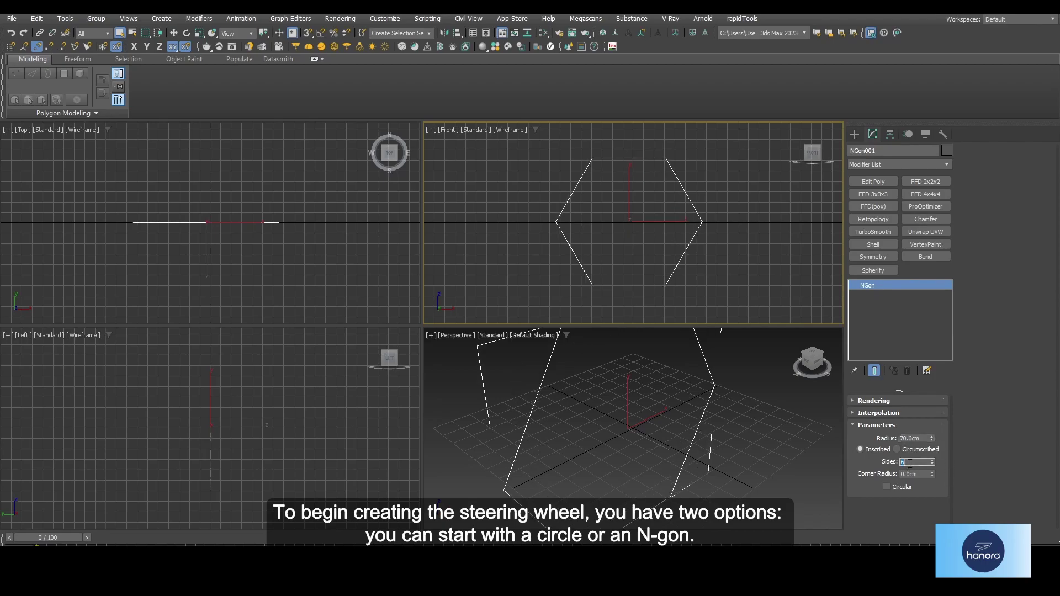
pyautogui.write('12')
pyautogui.press('Return')
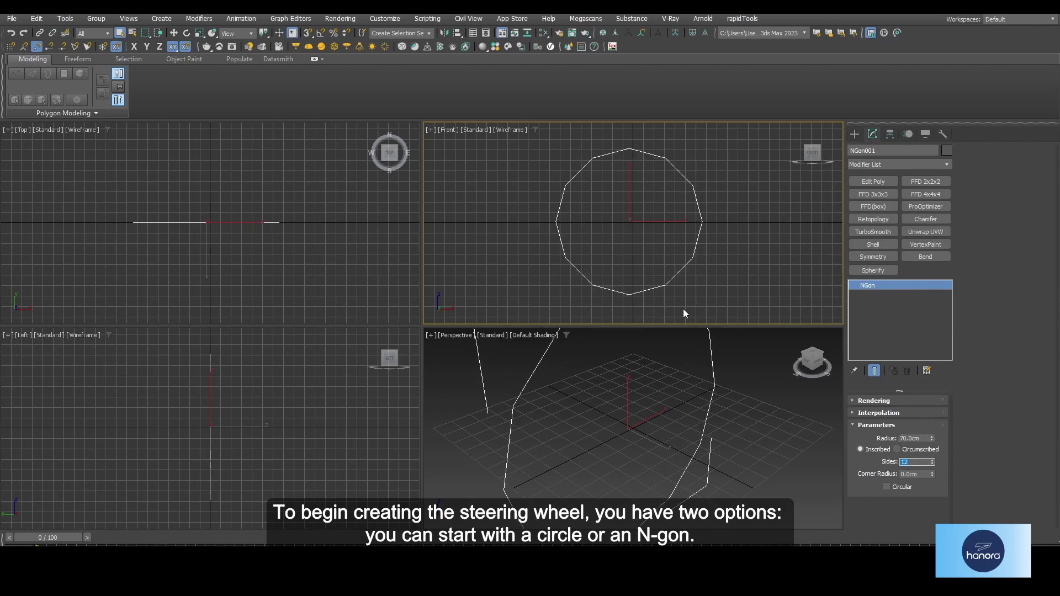
pyautogui.press('w')
pyautogui.moveTo(637, 213); pyautogui.dragTo(642, 213)
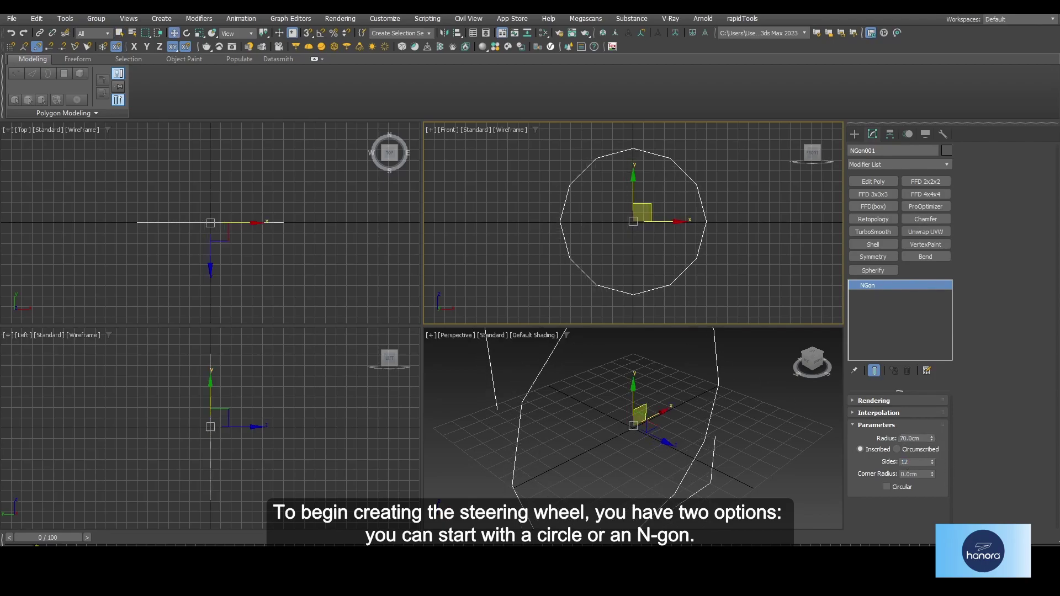
# Convert the NGon to an editable spline and select six alternating vertices around it.
pyautogui.rightClick(678, 254)
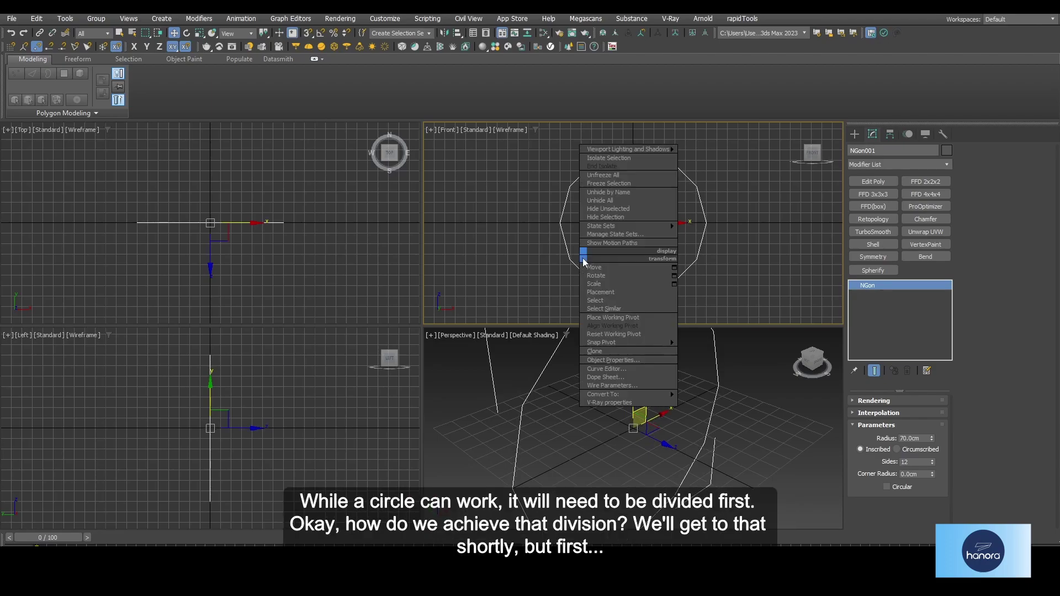
pyautogui.click(716, 396)
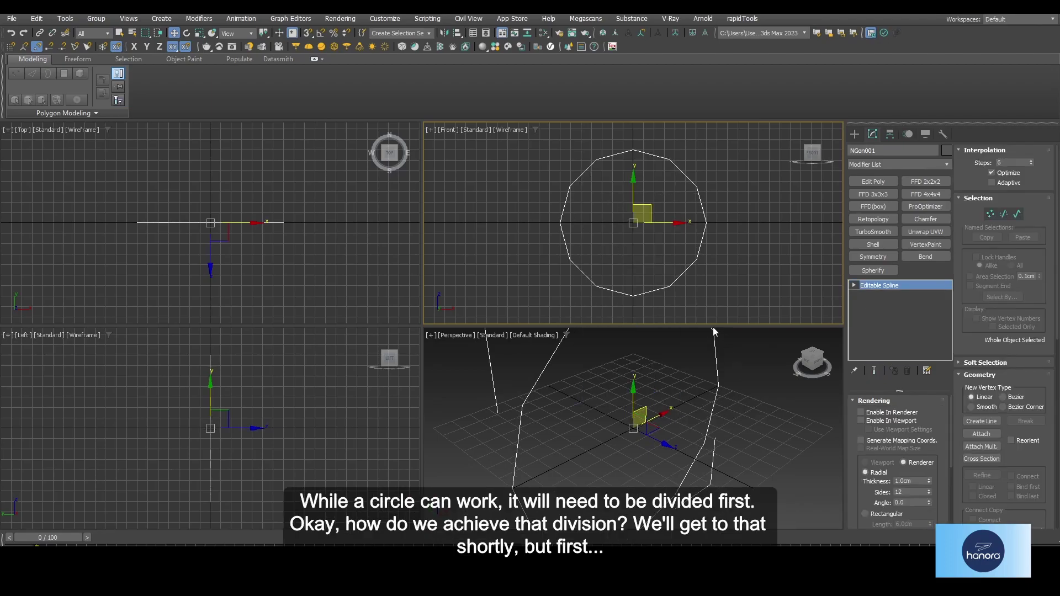
pyautogui.click(596, 160)
pyautogui.keyDown('ctrl'); pyautogui.click(669, 159); pyautogui.keyUp('ctrl')
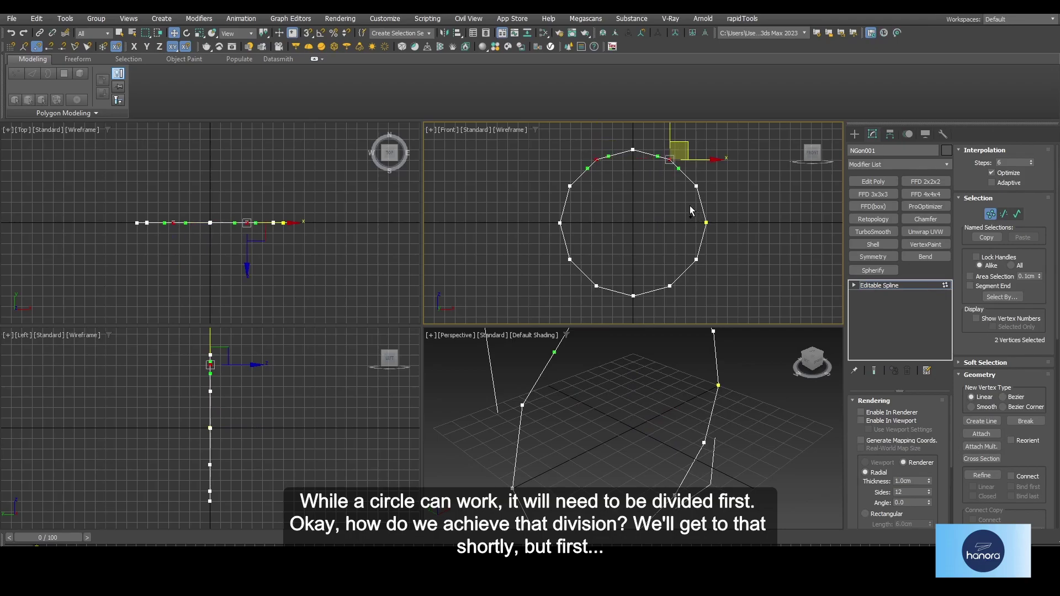
pyautogui.keyDown('ctrl'); pyautogui.click(706, 222); pyautogui.keyUp('ctrl')
pyautogui.keyDown('ctrl'); pyautogui.click(670, 286); pyautogui.keyUp('ctrl')
pyautogui.keyDown('ctrl'); pyautogui.click(596, 286); pyautogui.keyUp('ctrl')
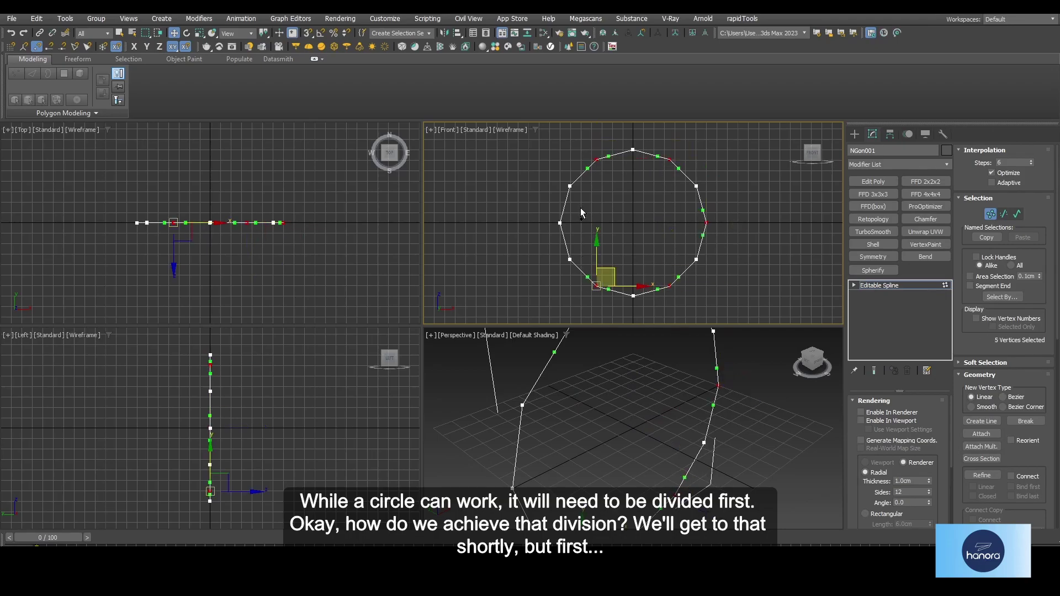
pyautogui.keyDown('ctrl'); pyautogui.click(560, 223); pyautogui.keyUp('ctrl')
pyautogui.click(670, 159)
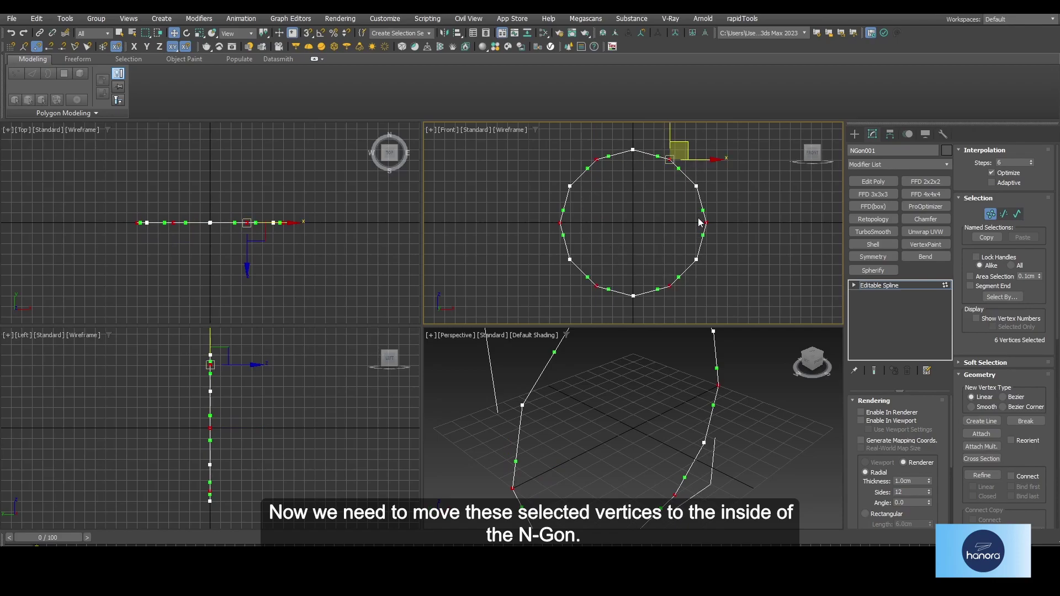
# Scale the six vertices slightly inward, then switch the transform center to Use Selection Center.
pyautogui.press('r')
pyautogui.rightClick(202, 35)
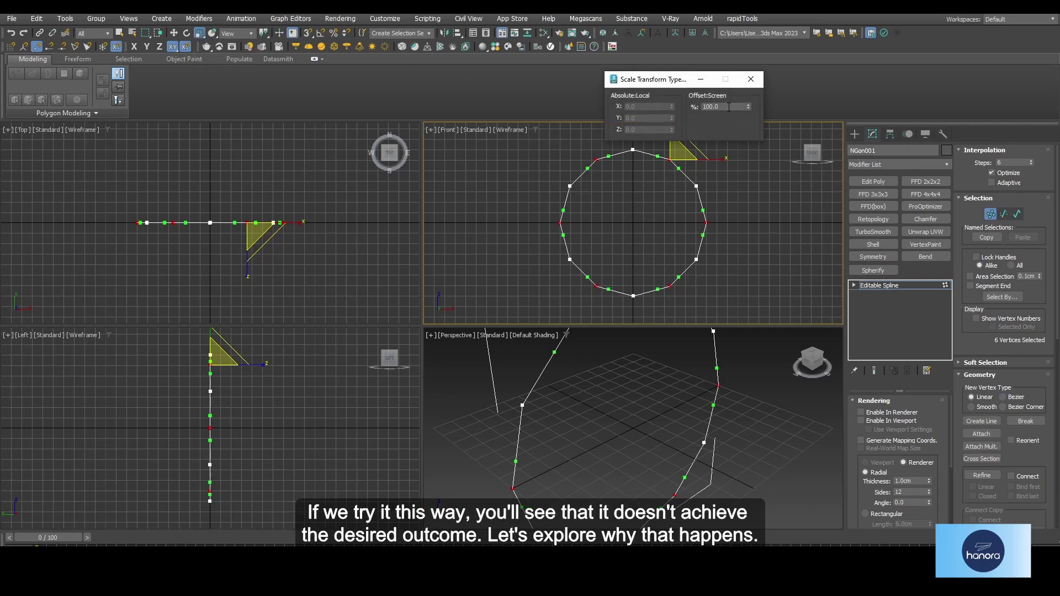
pyautogui.moveTo(748, 107); pyautogui.dragTo(747, 188)
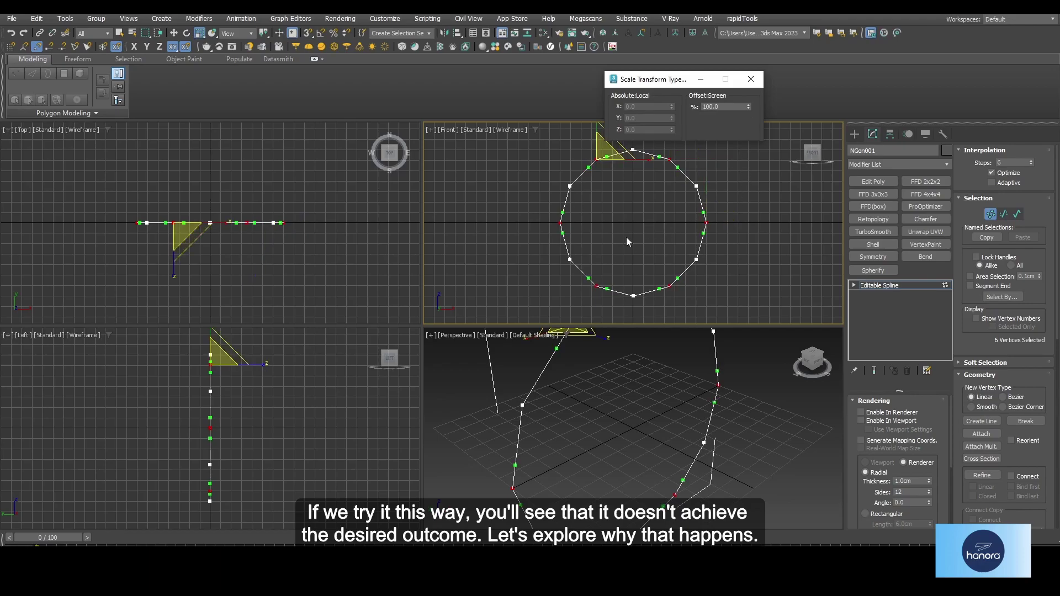
pyautogui.click(751, 79)
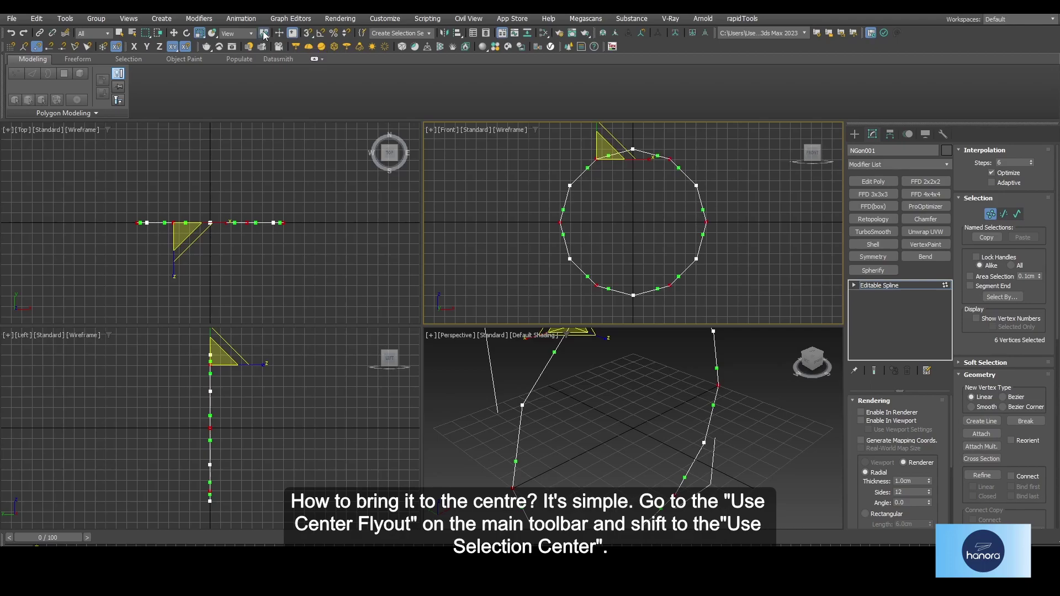
pyautogui.moveTo(264, 34); pyautogui.dragTo(265, 46)
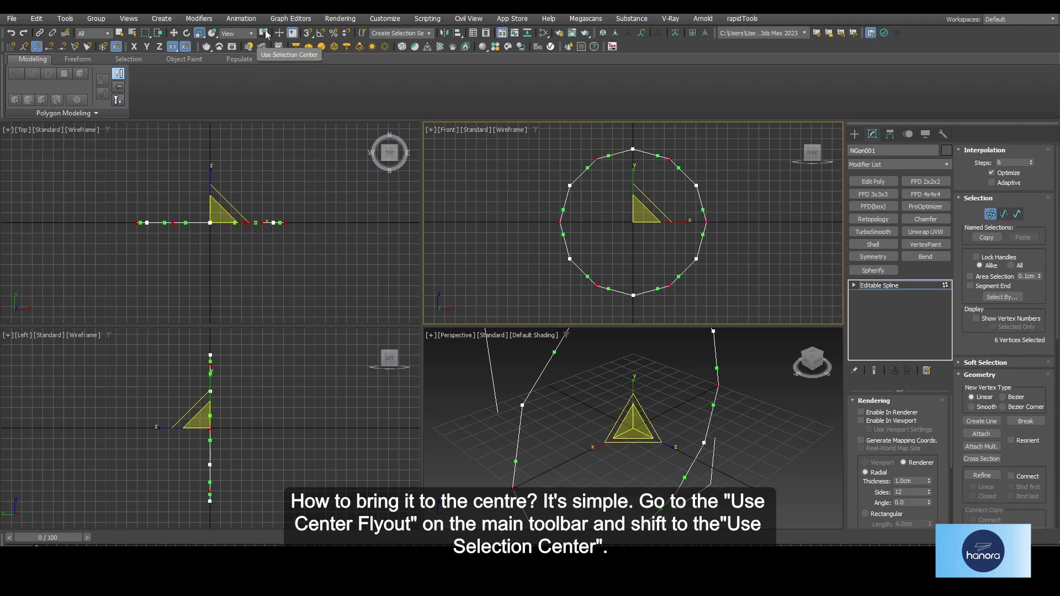
# Scale the selected vertices to 80% in the Scale Transform Type-In.
pyautogui.press('F12')
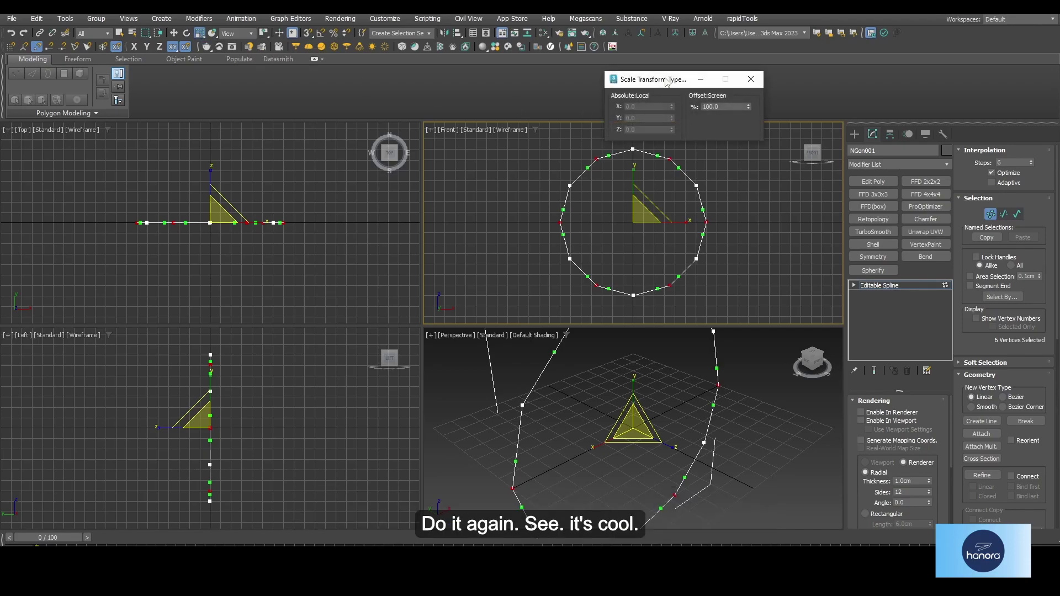
pyautogui.write('80')
pyautogui.press('Return')
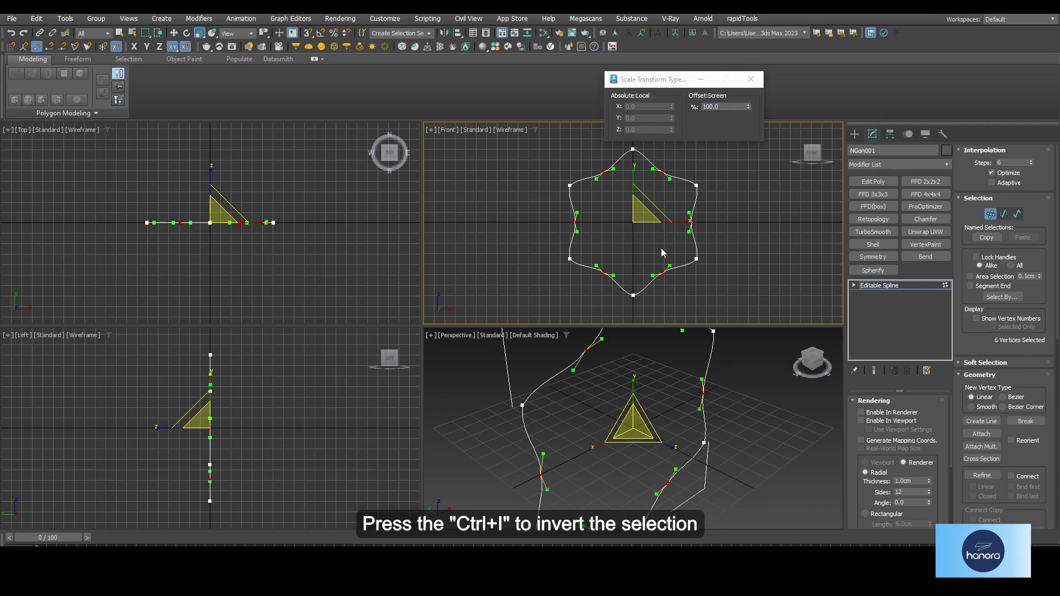
# Set the scaled vertices to Smooth and invert the selection to the corner vertices.
pyautogui.rightClick(601, 216)
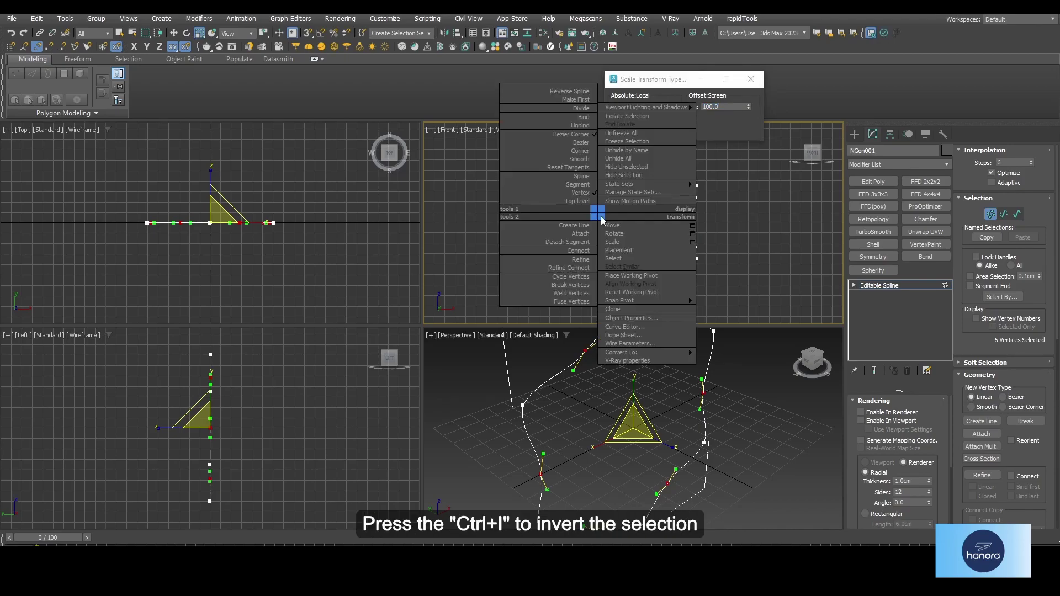
pyautogui.click(580, 160)
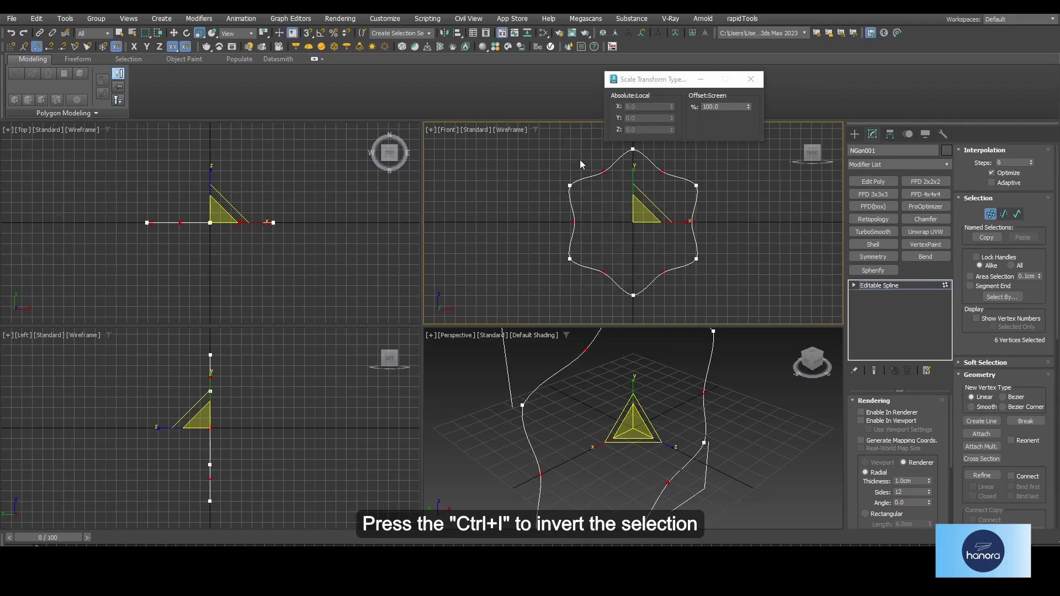
pyautogui.hotkey('ctrl', 'i')
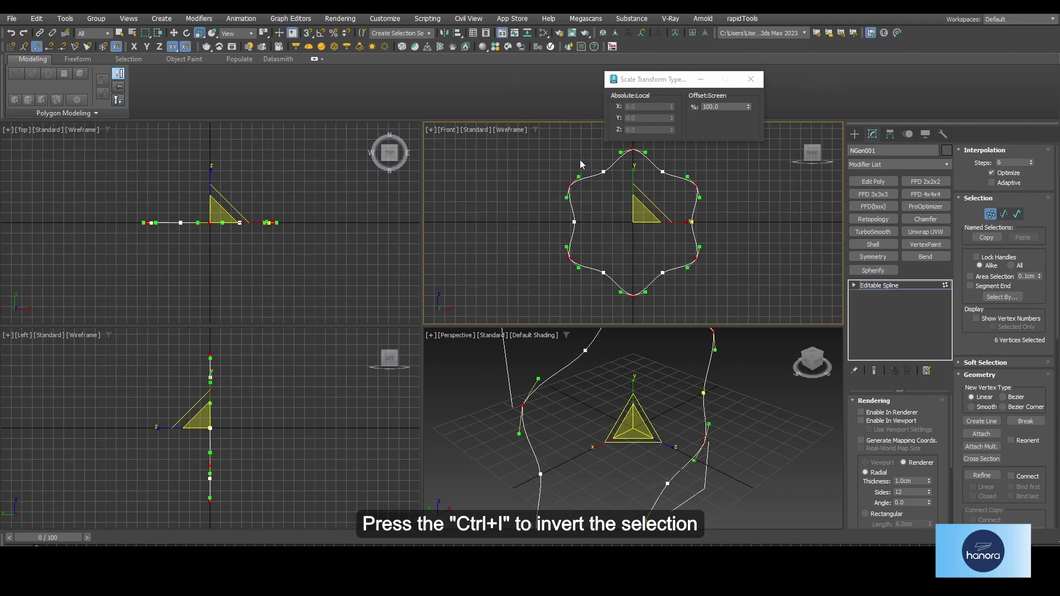
# Fillet the selected corner vertices by 2.
pyautogui.scroll(-5, 982, 436)
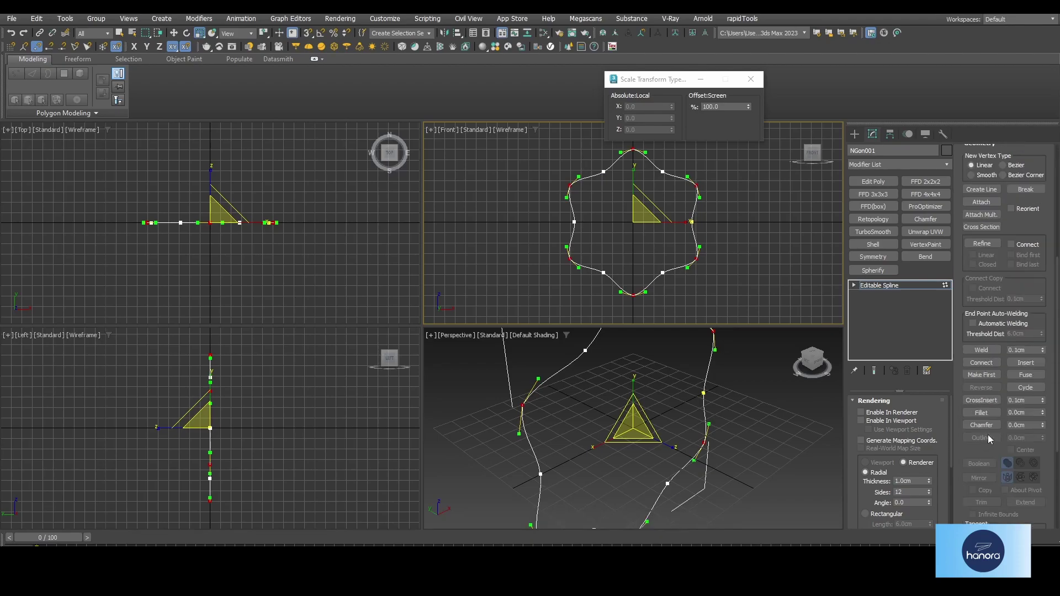
pyautogui.doubleClick(1024, 412)
pyautogui.write('20')
pyautogui.press('Return')
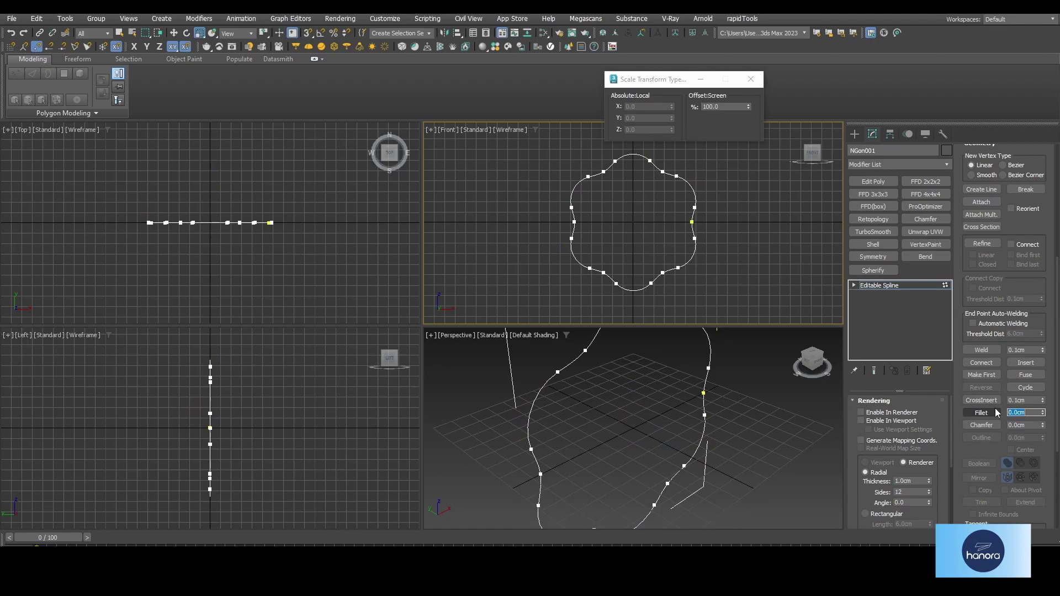
# Close the Scale type-in and hide the grids in the viewports.
pyautogui.click(751, 79)
pyautogui.press('g')
pyautogui.rightClick(366, 272)
pyautogui.press('g')
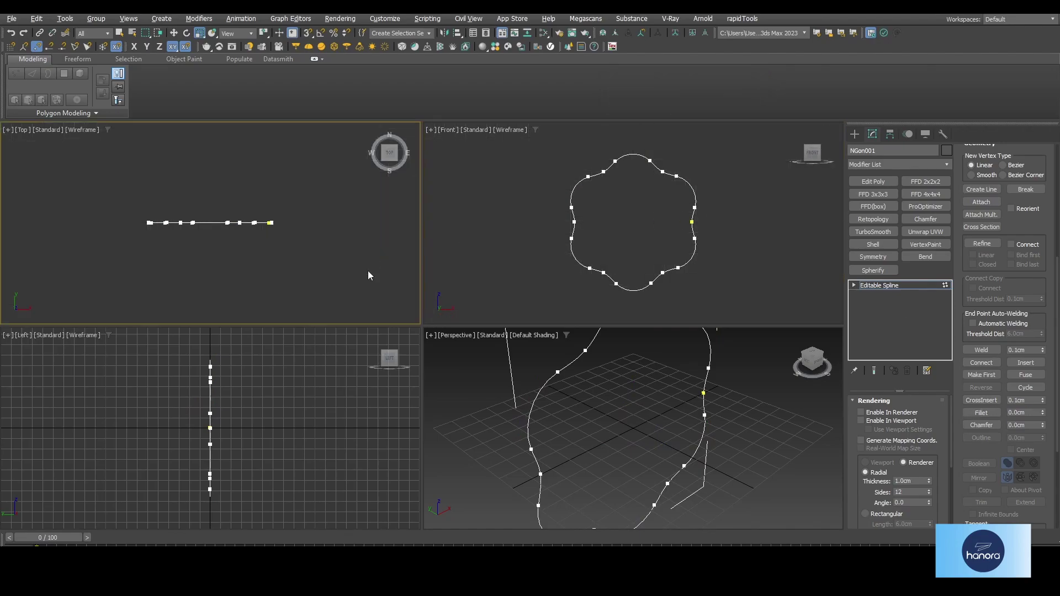
pyautogui.rightClick(342, 386)
pyautogui.press('g')
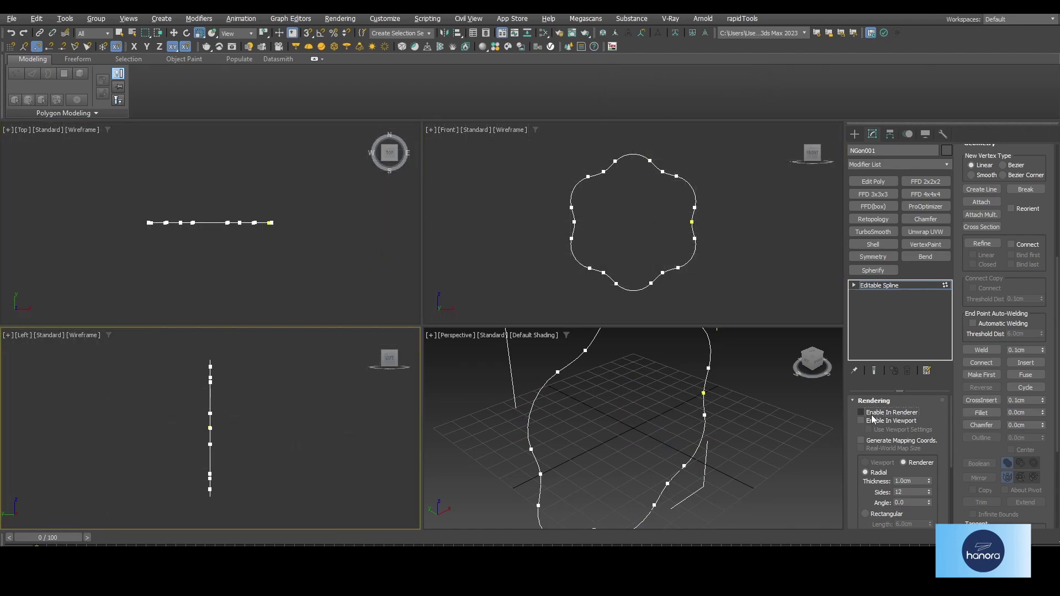
# Make the spline renderable in viewports with a rectangular 8 cm by 10 cm section.
pyautogui.click(861, 412)
pyautogui.click(860, 421)
pyautogui.scroll(-2, 865, 493)
pyautogui.click(895, 484)
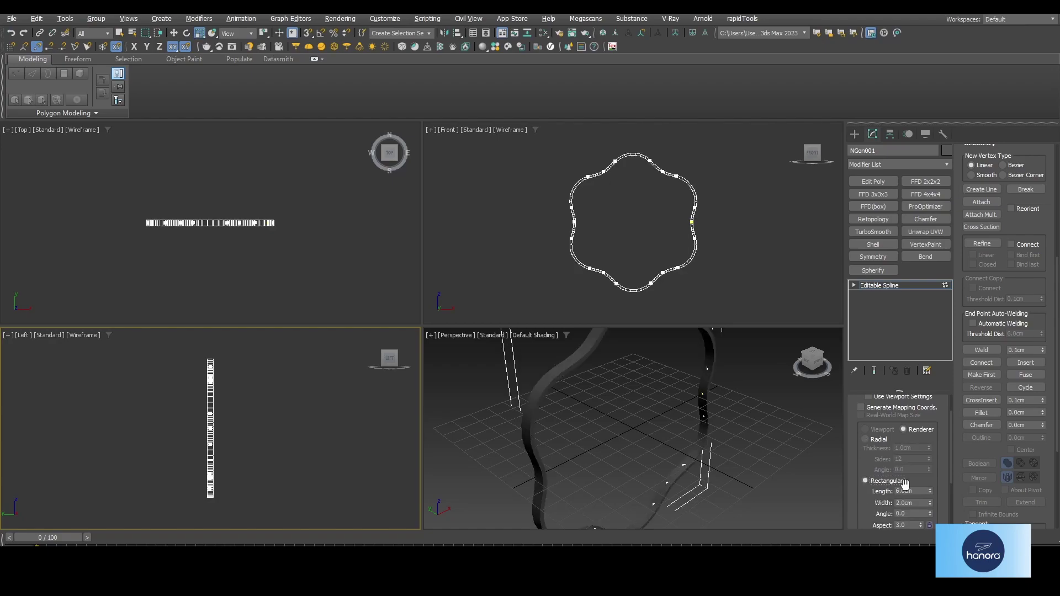
pyautogui.doubleClick(911, 491)
pyautogui.write('8')
pyautogui.press('Tab')
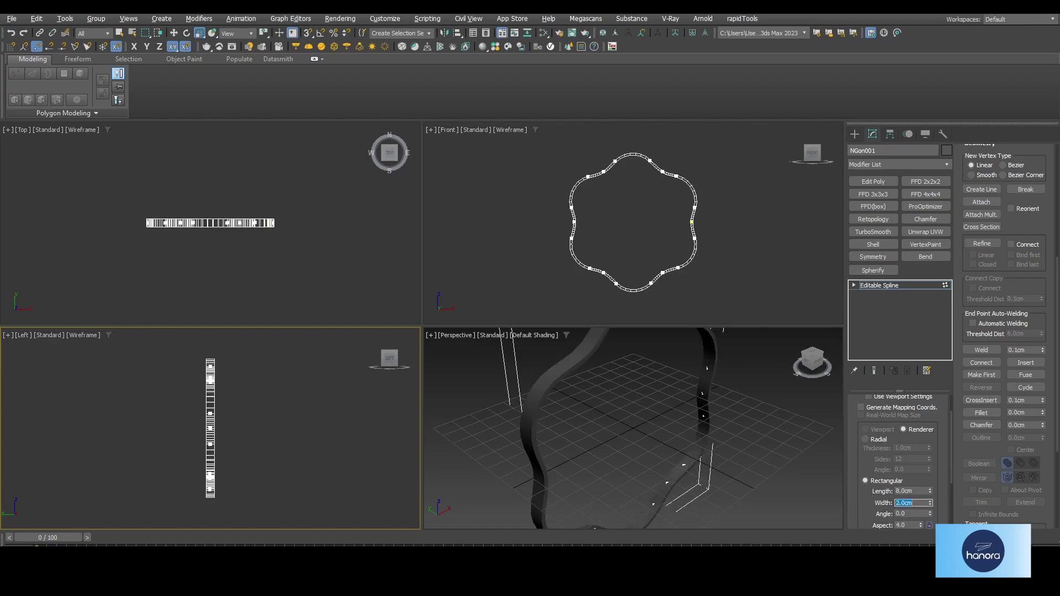
pyautogui.write('10')
pyautogui.press('Return')
# Maximize the Front viewport and pan and zoom onto the ring.
pyautogui.middleClick(747, 284)
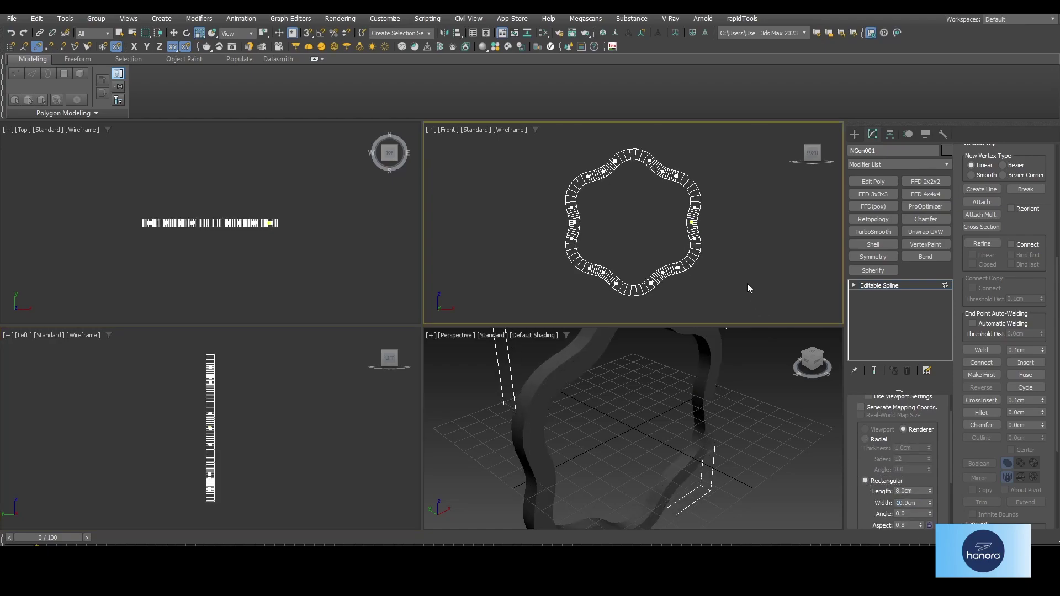
pyautogui.hotkey('alt', 'w')
pyautogui.moveTo(489, 257); pyautogui.dragTo(493, 229, button='middle')
pyautogui.scroll(2, 490, 224)
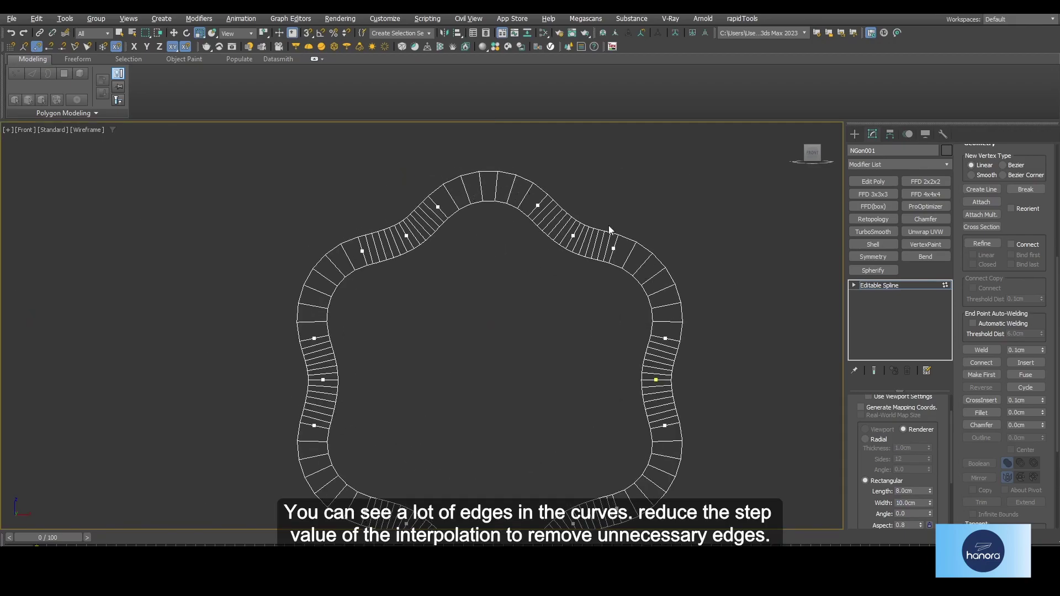
# Lower the spline's Interpolation Steps to compare curve smoothness.
pyautogui.scroll(3, 1025, 366)
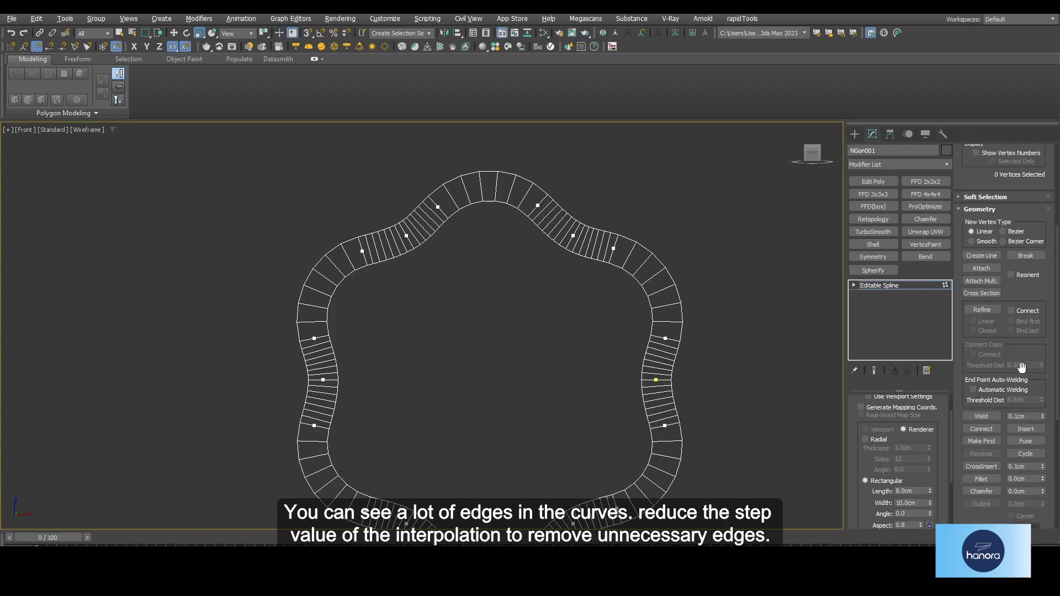
pyautogui.scroll(3, 1025, 366)
pyautogui.scroll(3, 1025, 366)
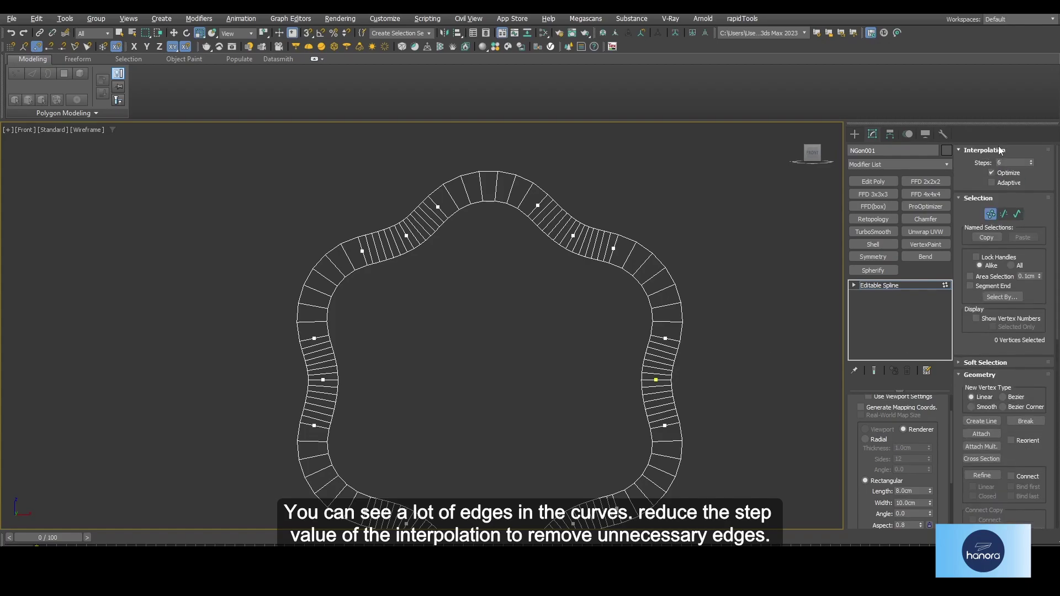
pyautogui.doubleClick(1019, 163)
pyautogui.write('5')
pyautogui.press('Return')
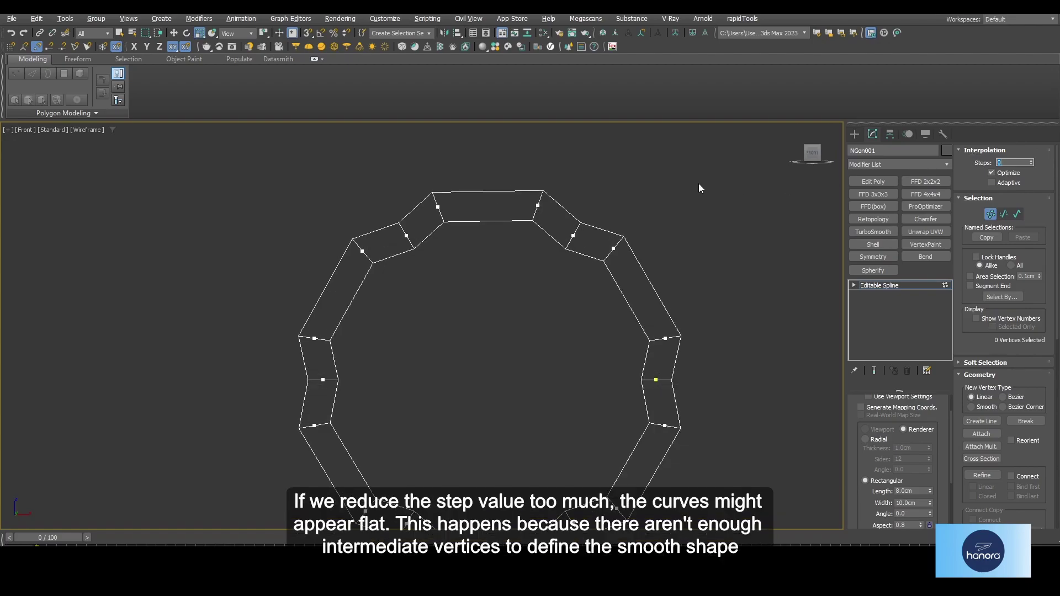
# Restore 6 interpolation steps and turn off Enable In Viewport.
pyautogui.scroll(1, 505, 172)
pyautogui.scroll(1, 508, 199)
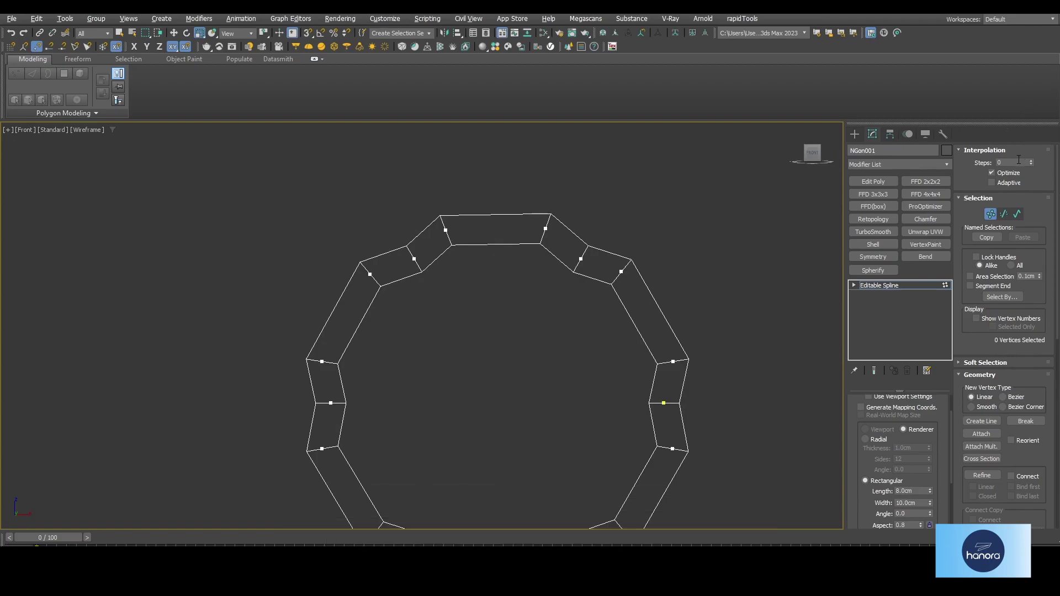
pyautogui.doubleClick(1010, 163)
pyautogui.write('6')
pyautogui.press('Return')
pyautogui.scroll(2, 889, 420)
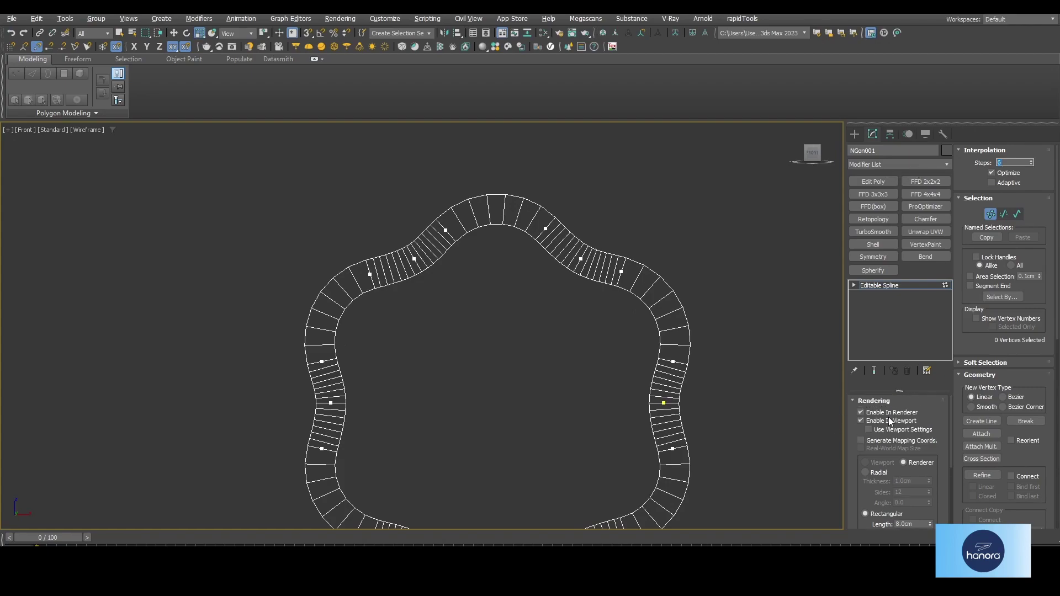
pyautogui.click(888, 423)
# Maximize the Perspective viewport and orbit to view the spline from above.
pyautogui.hotkey('alt', 'w')
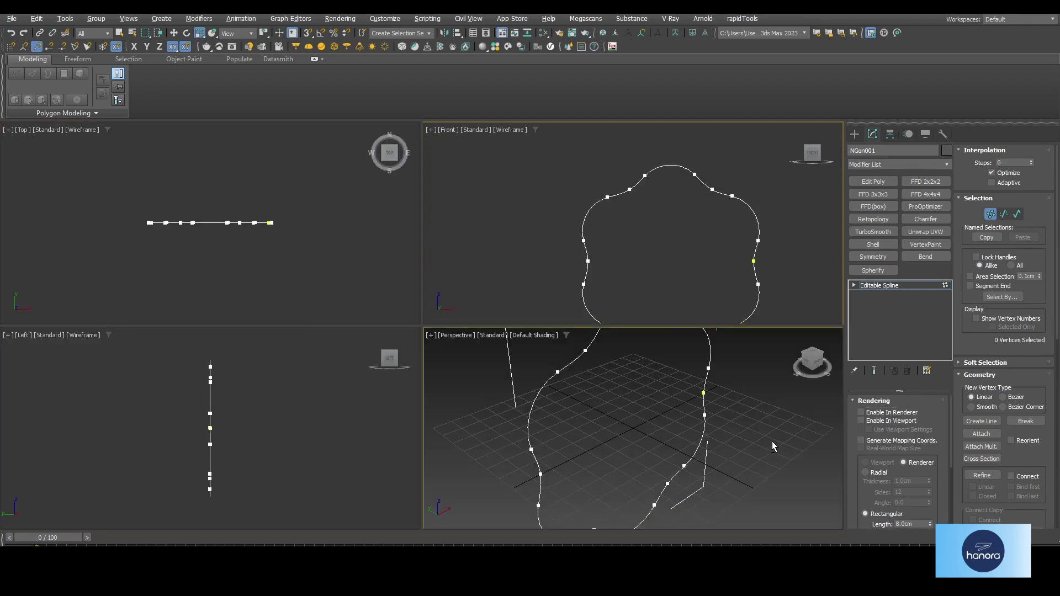
pyautogui.hotkey('alt', 'w')
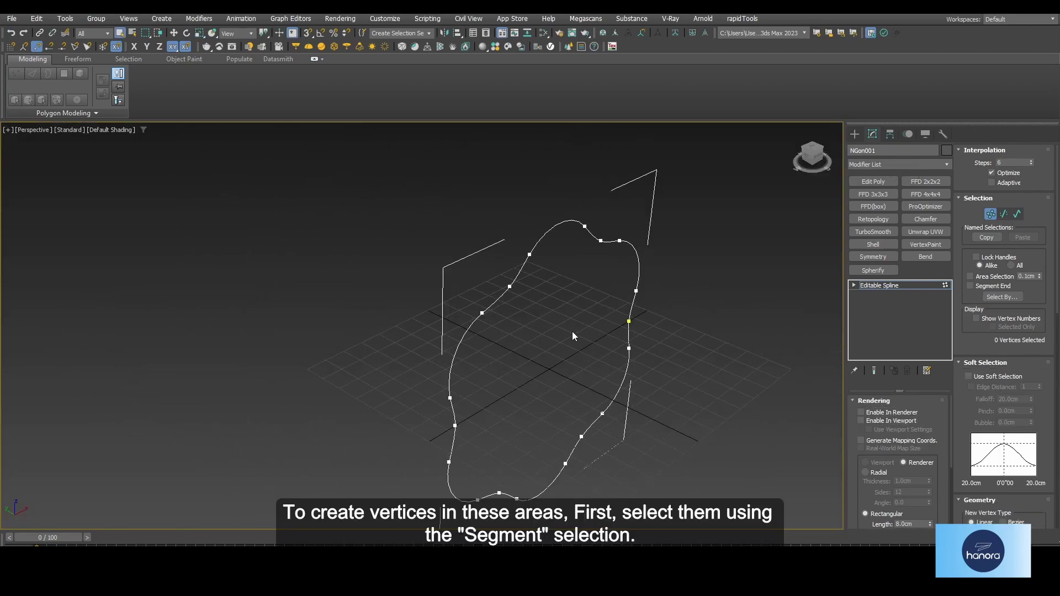
pyautogui.moveTo(574, 336)
pyautogui.keyDown('alt'); pyautogui.mouseDown(button='middle')
pyautogui.moveTo(601, 315)
pyautogui.moveTo(544, 174)
pyautogui.mouseUp(button='middle'); pyautogui.keyUp('alt')
# In Segment mode, select the six outward-curving lobe segments.
pyautogui.click(1001, 215)
pyautogui.click(544, 188)
pyautogui.keyDown('ctrl'); pyautogui.click(698, 296); pyautogui.keyUp('ctrl')
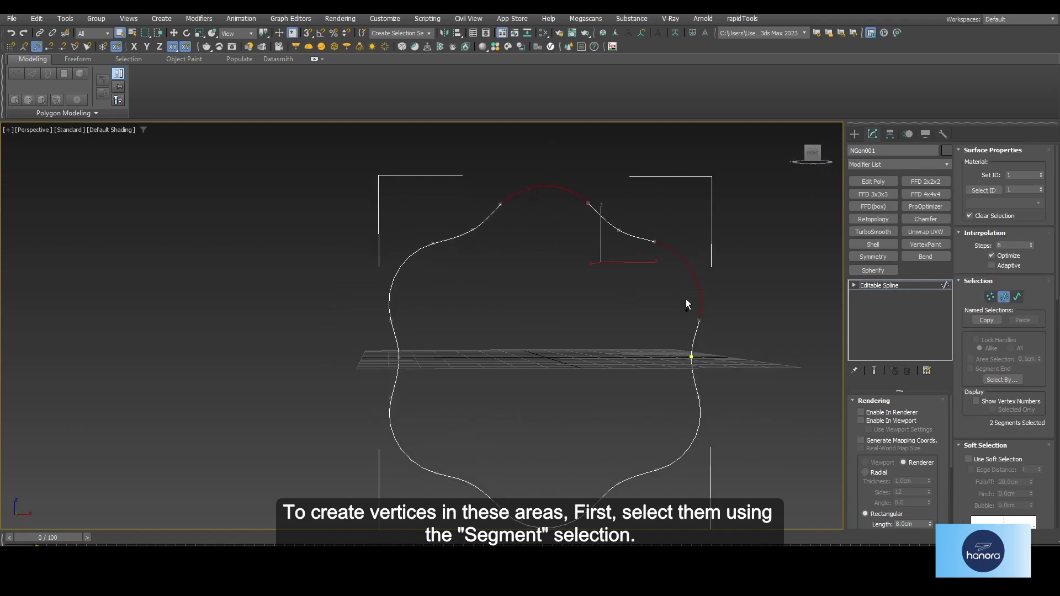
pyautogui.moveTo(684, 424); pyautogui.dragTo(661, 332, button='middle')
pyautogui.keyDown('ctrl'); pyautogui.click(670, 332); pyautogui.keyUp('ctrl')
pyautogui.keyDown('ctrl'); pyautogui.click(516, 436); pyautogui.keyUp('ctrl')
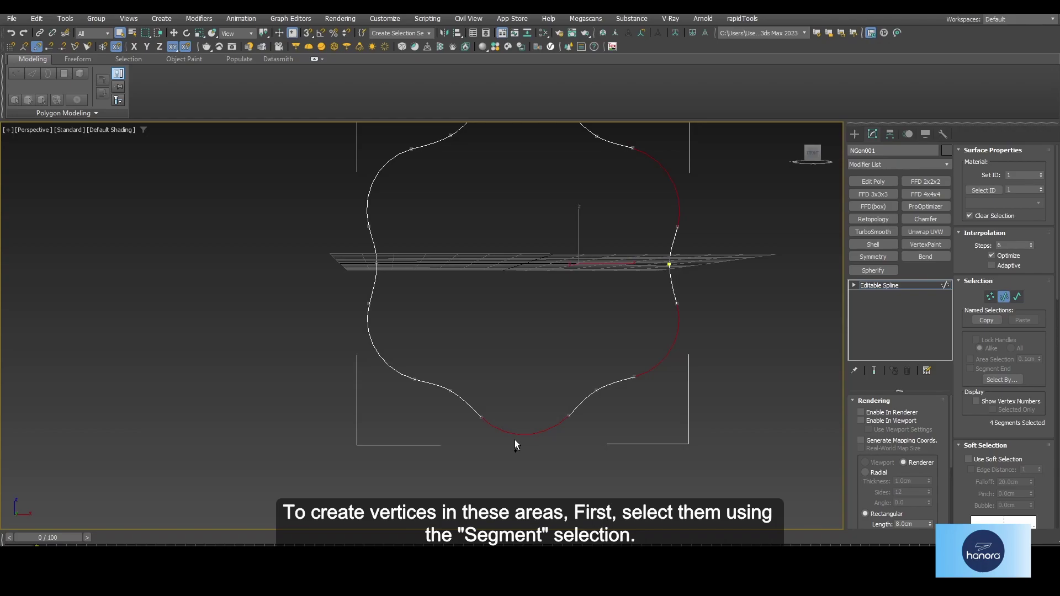
pyautogui.keyDown('ctrl'); pyautogui.click(368, 360); pyautogui.keyUp('ctrl')
pyautogui.keyDown('ctrl'); pyautogui.click(372, 183); pyautogui.keyUp('ctrl')
pyautogui.scroll(-3, 1021, 370)
# Set the Divide count to 2 for the six selected lobe segments.
pyautogui.scroll(-2, 1022, 370)
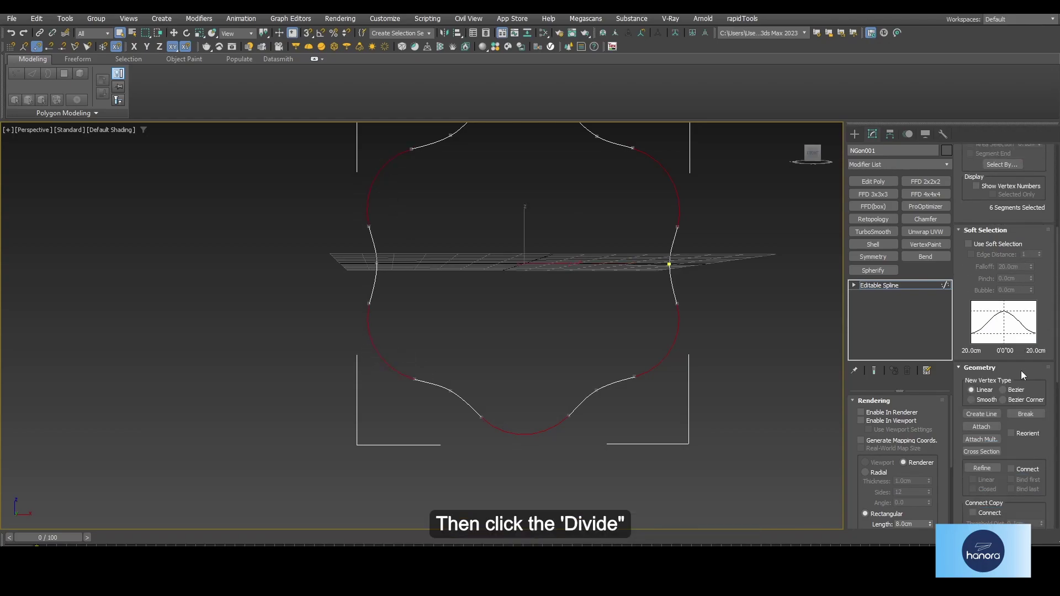
pyautogui.scroll(-2, 1021, 370)
pyautogui.scroll(-2, 1022, 370)
pyautogui.scroll(-2, 1022, 370)
pyautogui.scroll(-2, 1020, 370)
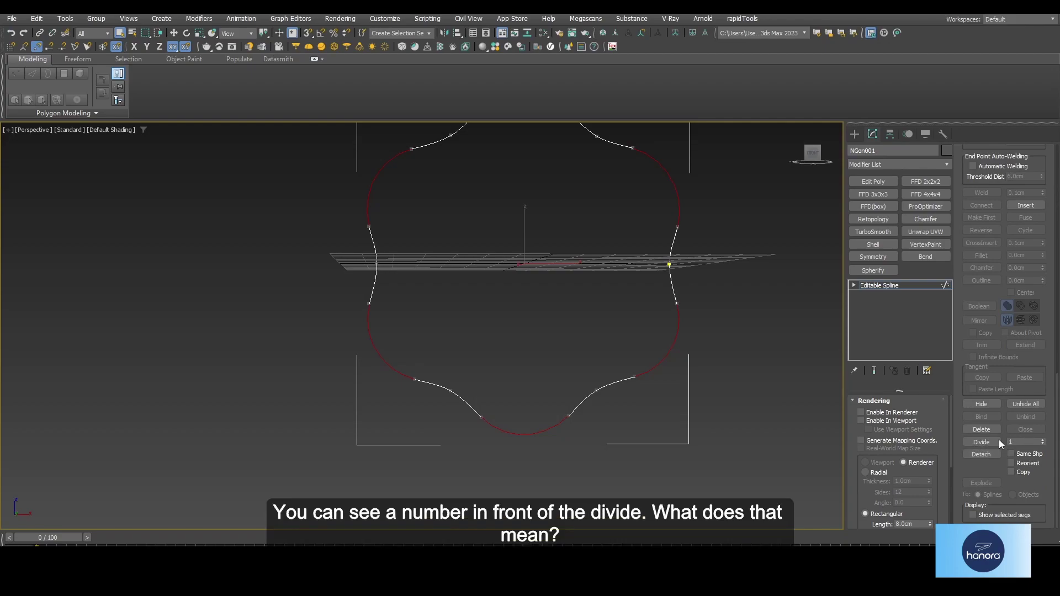
pyautogui.keyDown('alt'); pyautogui.moveTo(665, 326); pyautogui.dragTo(660, 358, button='middle'); pyautogui.keyUp('alt')
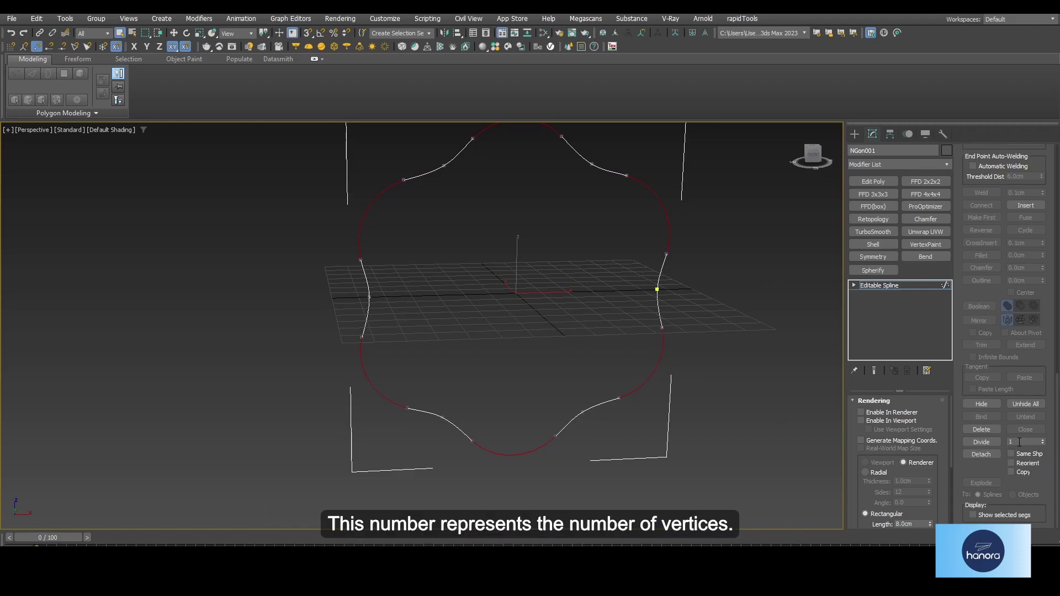
pyautogui.click(1042, 440)
# Orbit, pan and zoom to inspect the newly added vertices.
pyautogui.moveTo(718, 318)
pyautogui.mouseDown(button='middle')
pyautogui.moveTo(715, 356)
pyautogui.moveTo(677, 310)
pyautogui.mouseUp(button='middle')
pyautogui.scroll(3, 674, 271)
pyautogui.keyDown('alt'); pyautogui.moveTo(674, 270); pyautogui.dragTo(674, 287, button='middle'); pyautogui.keyUp('alt')
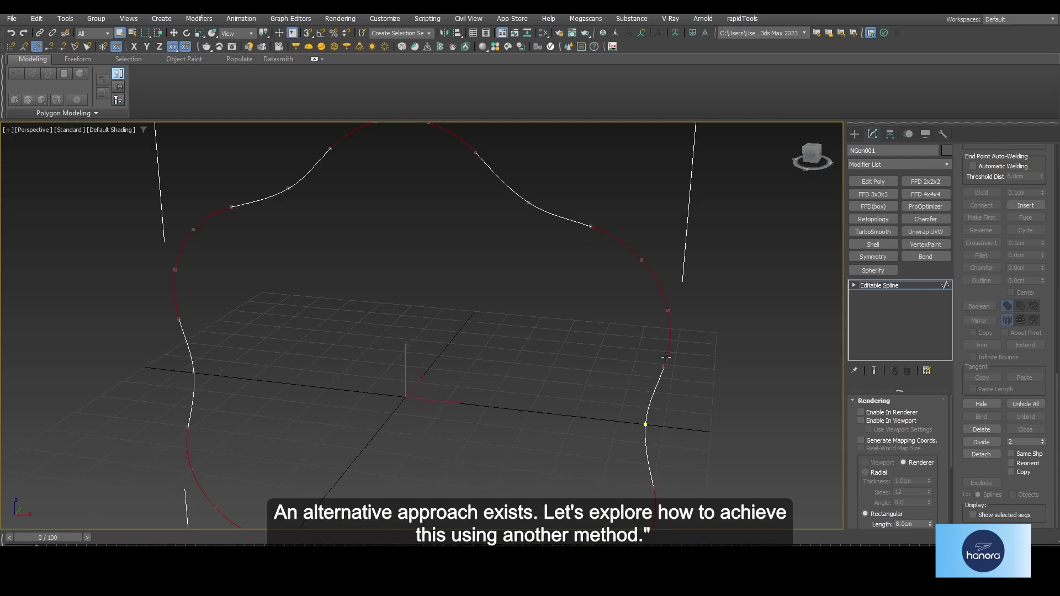
pyautogui.scroll(-5, 434, 295)
pyautogui.keyDown('alt'); pyautogui.moveTo(434, 296); pyautogui.dragTo(496, 331, button='middle'); pyautogui.keyUp('alt')
pyautogui.scroll(2, 475, 299)
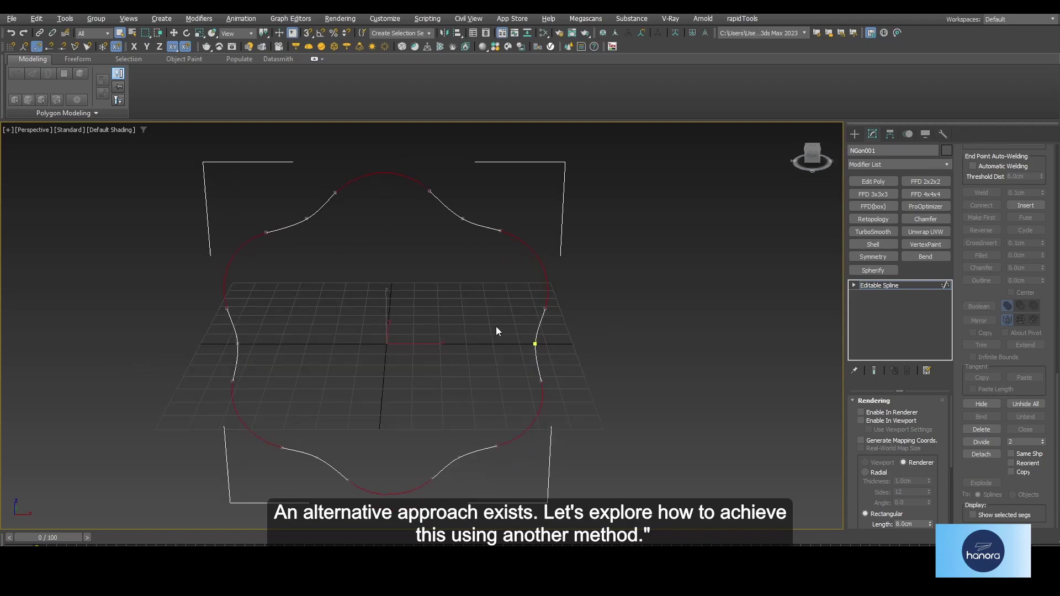
# Hide brackets and grid, leave Segment mode, and add a Normalize Spline modifier.
pyautogui.press('j')
pyautogui.press('g')
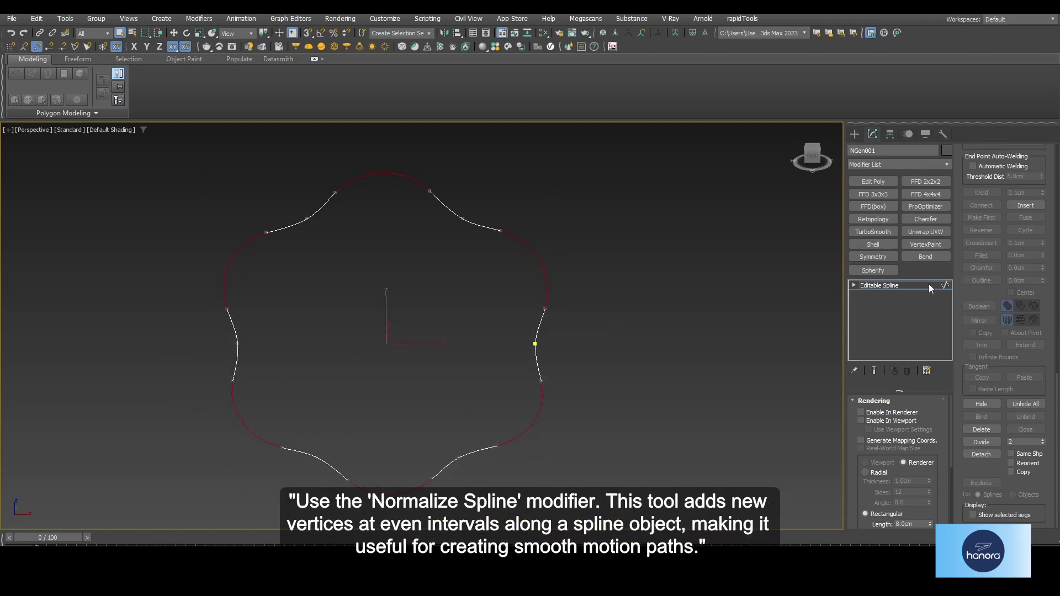
pyautogui.click(929, 284)
pyautogui.click(943, 164)
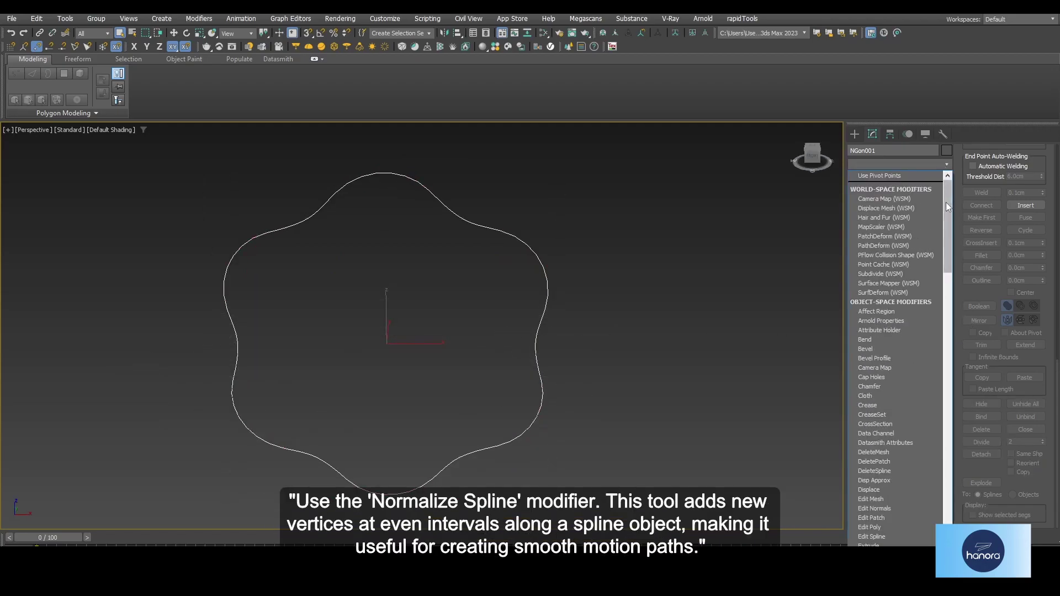
pyautogui.moveTo(945, 202); pyautogui.dragTo(933, 320)
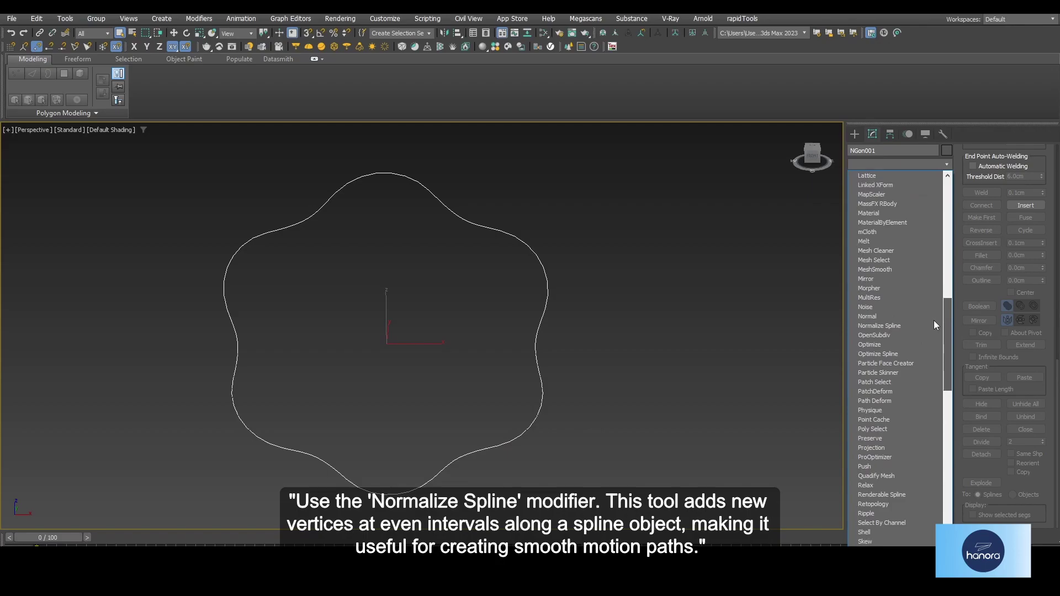
pyautogui.click(889, 326)
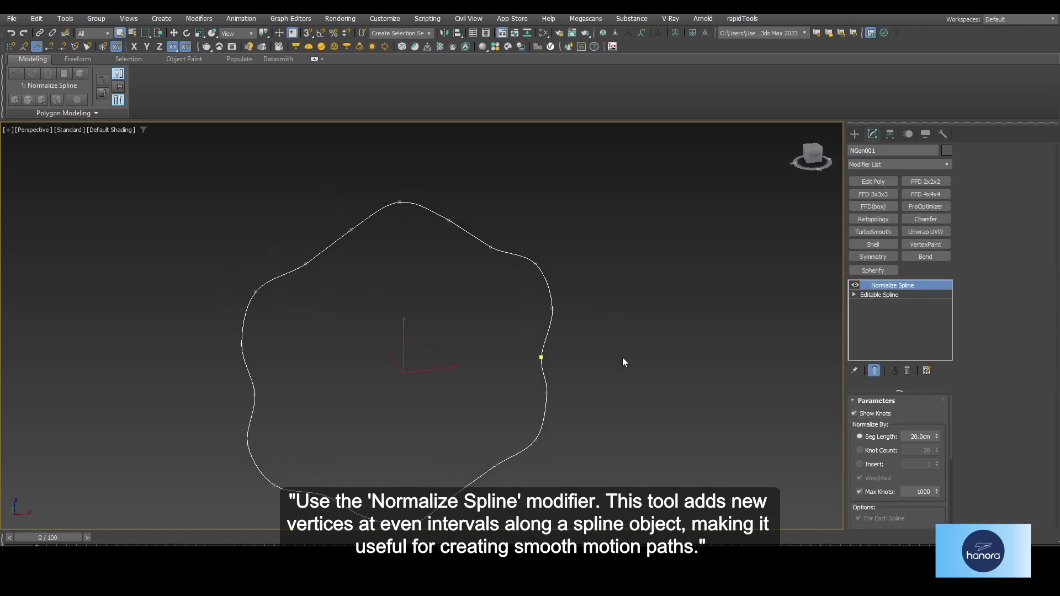
# Maximize the Front view and set Normalize Spline to Knot Count 24.
pyautogui.hotkey('alt', 'w')
pyautogui.middleClick(623, 233)
pyautogui.hotkey('alt', 'w')
pyautogui.scroll(-4, 621, 237)
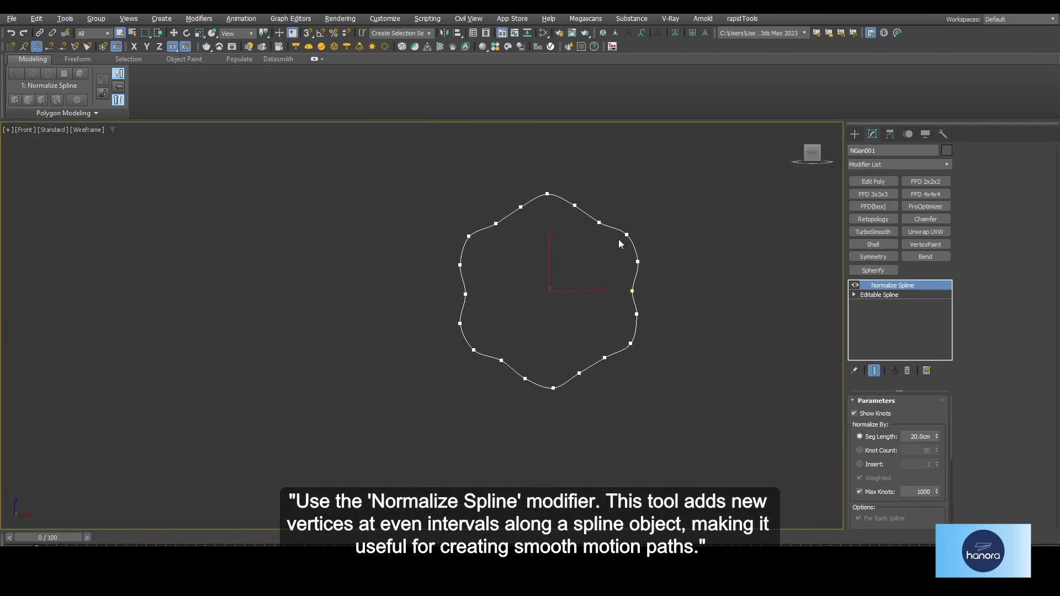
pyautogui.click(883, 451)
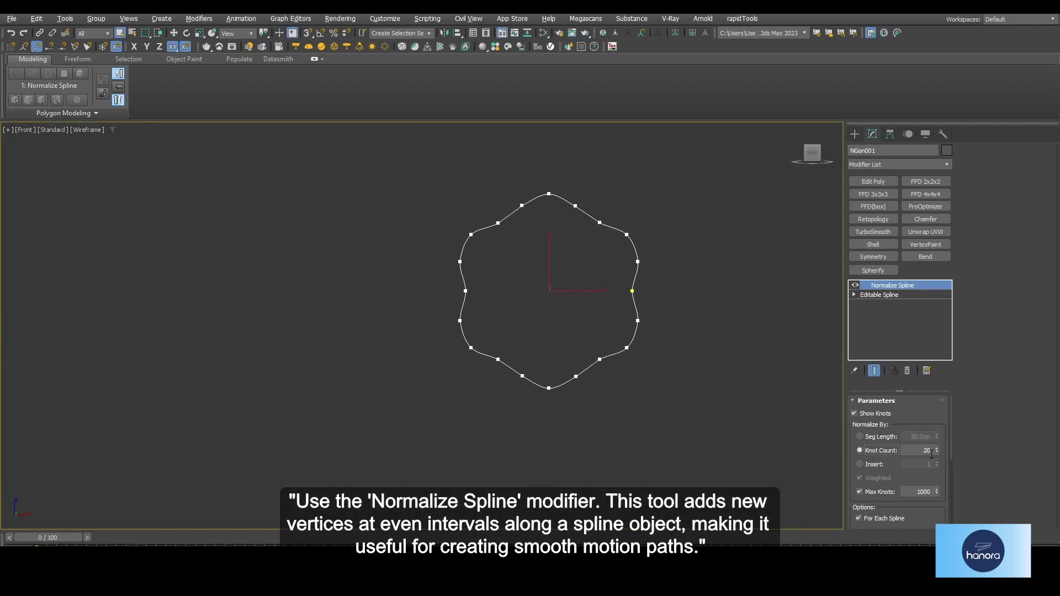
pyautogui.doubleClick(923, 450)
pyautogui.write('24')
pyautogui.press('Return')
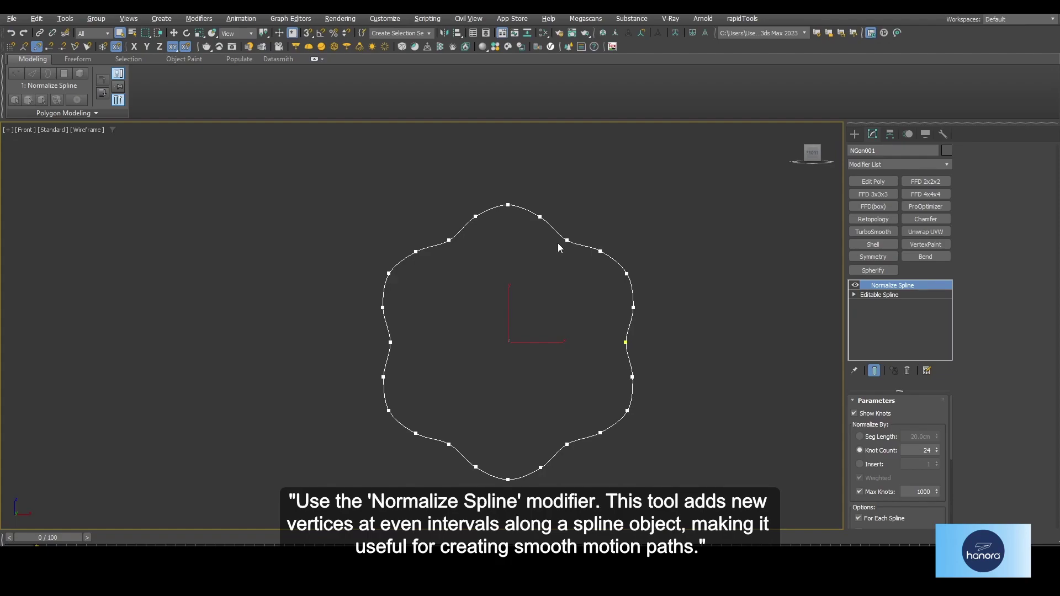
# Remove the Normalize Spline modifier so NGon001 is a single Editable Spline with 24 vertices.
pyautogui.click(907, 371)
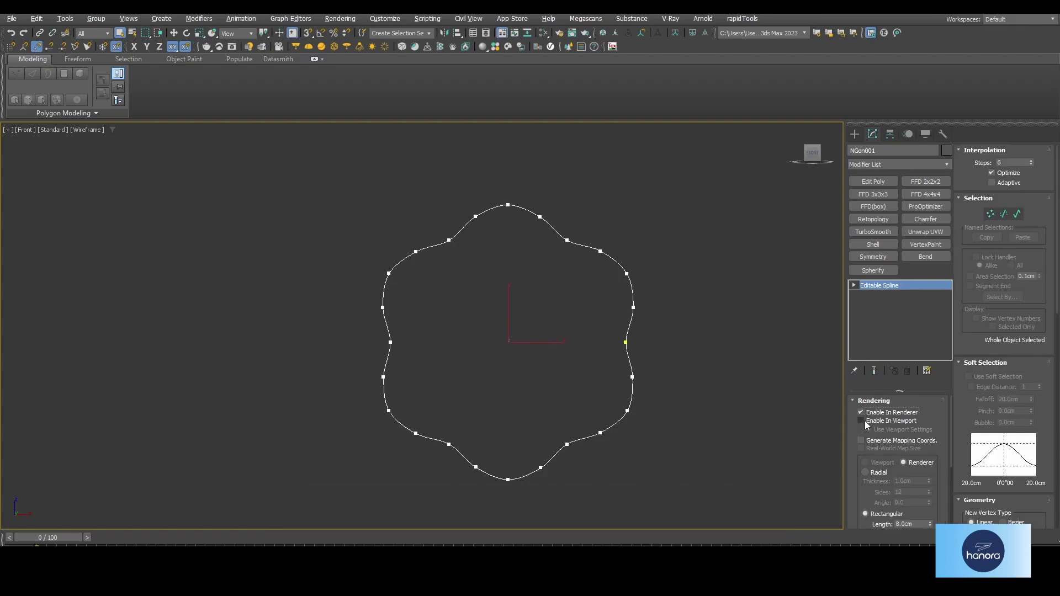